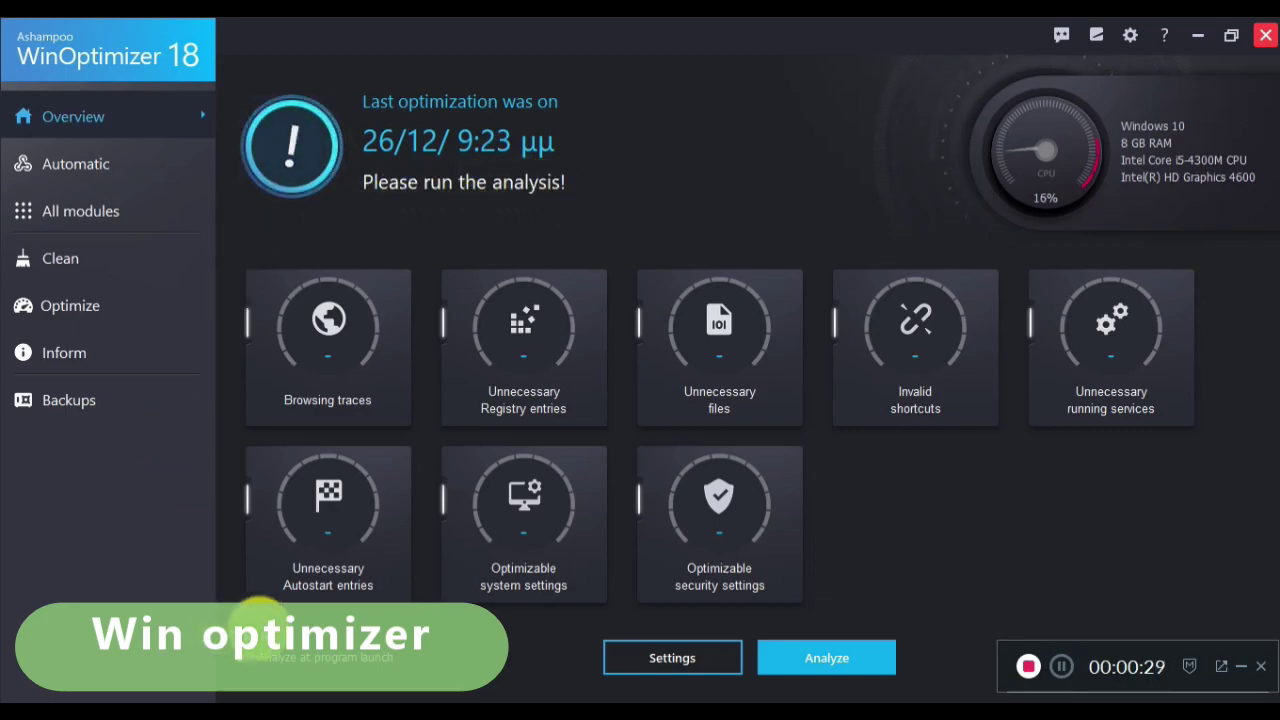
- Analyze the PC, finding 508 MB browsing traces, 51 registry entries and 192 MB files
{"action": "left_click", "coordinate": [896, 657]}
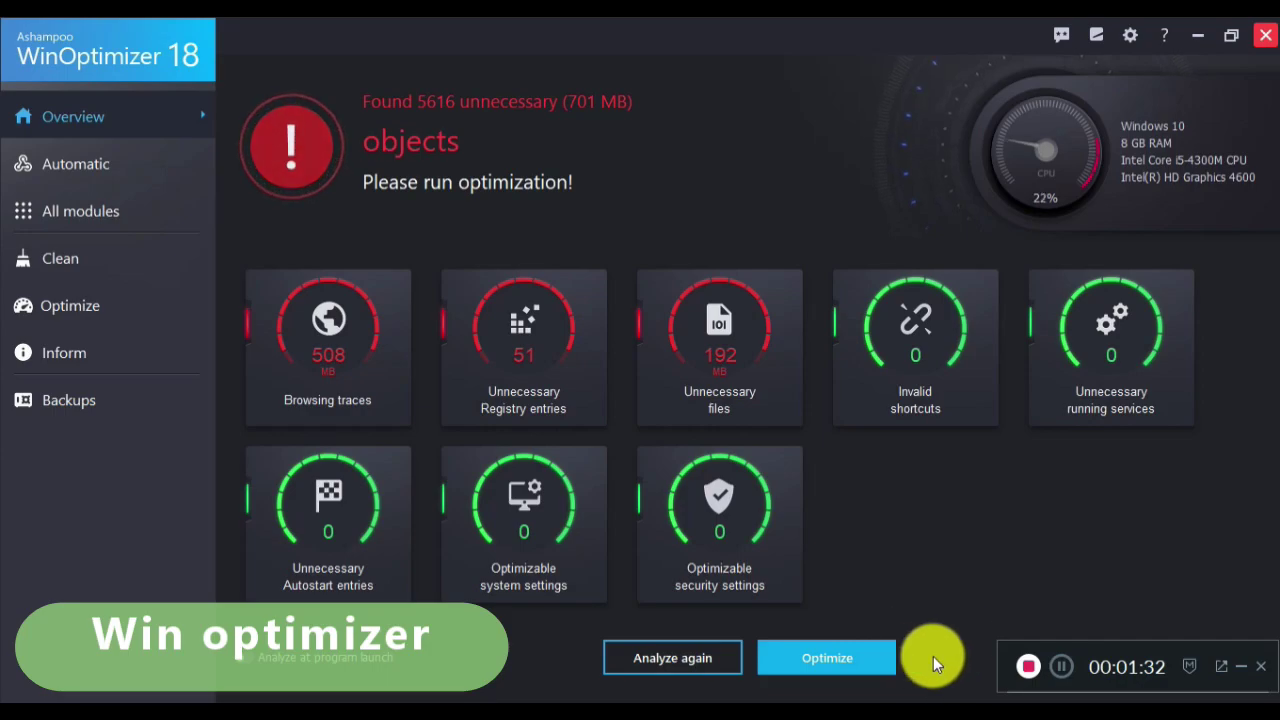
- Optimize the found objects so only one remains unoptimized, then show all modules
{"action": "left_click", "coordinate": [877, 666]}
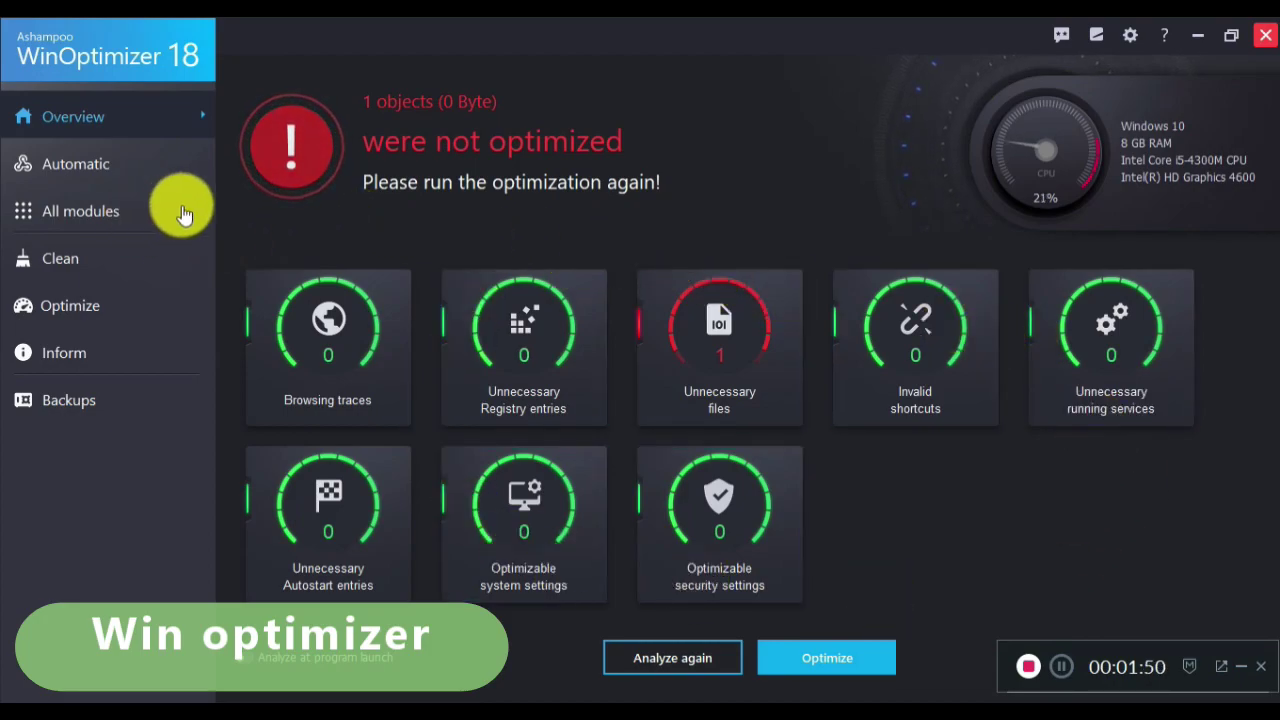
{"action": "left_click", "coordinate": [106, 210]}
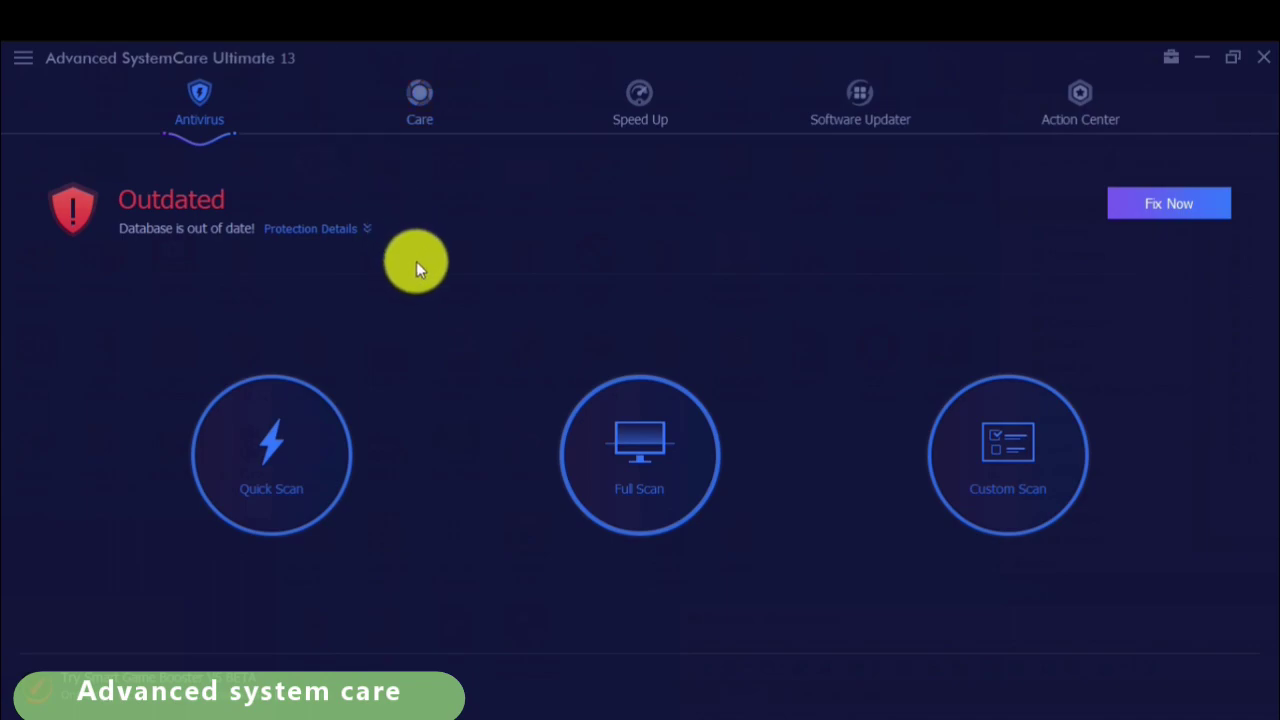
- Include all twelve Care scan items, including Startup Optimization and Registry Clean
{"action": "left_click", "coordinate": [419, 131]}
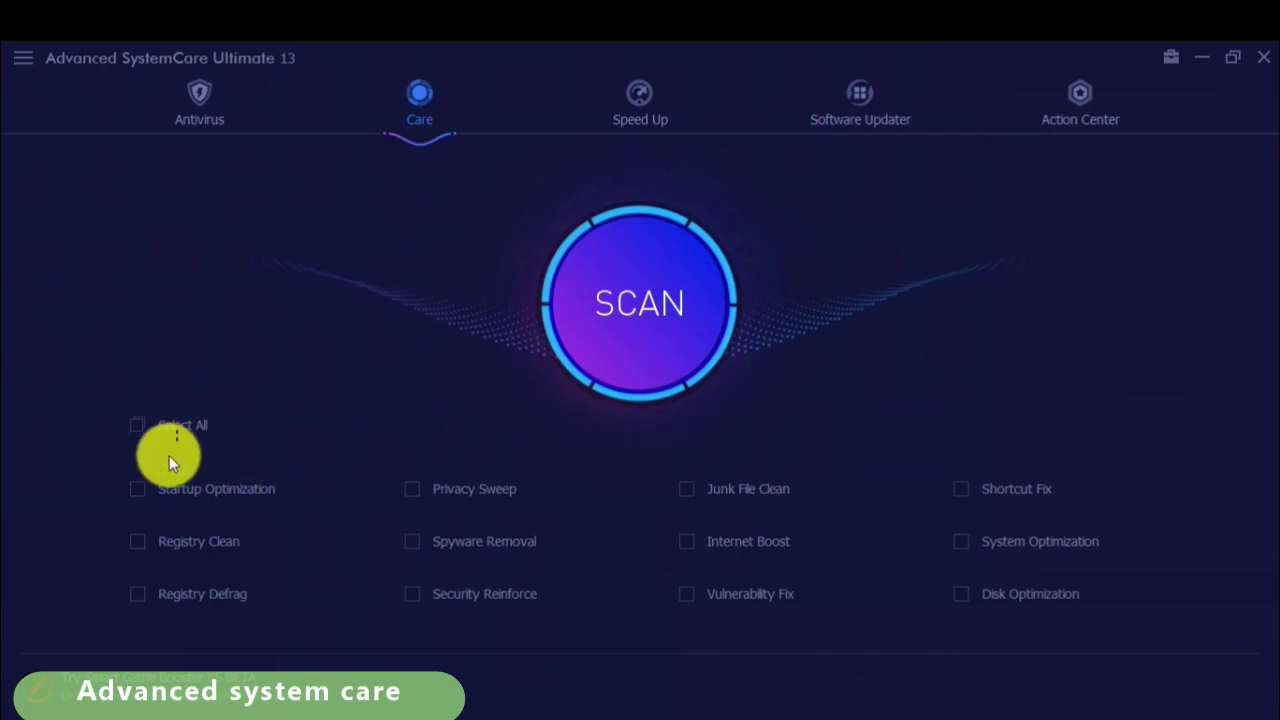
{"action": "left_click", "coordinate": [136, 490]}
{"action": "mouse_move", "coordinate": [199, 541]}
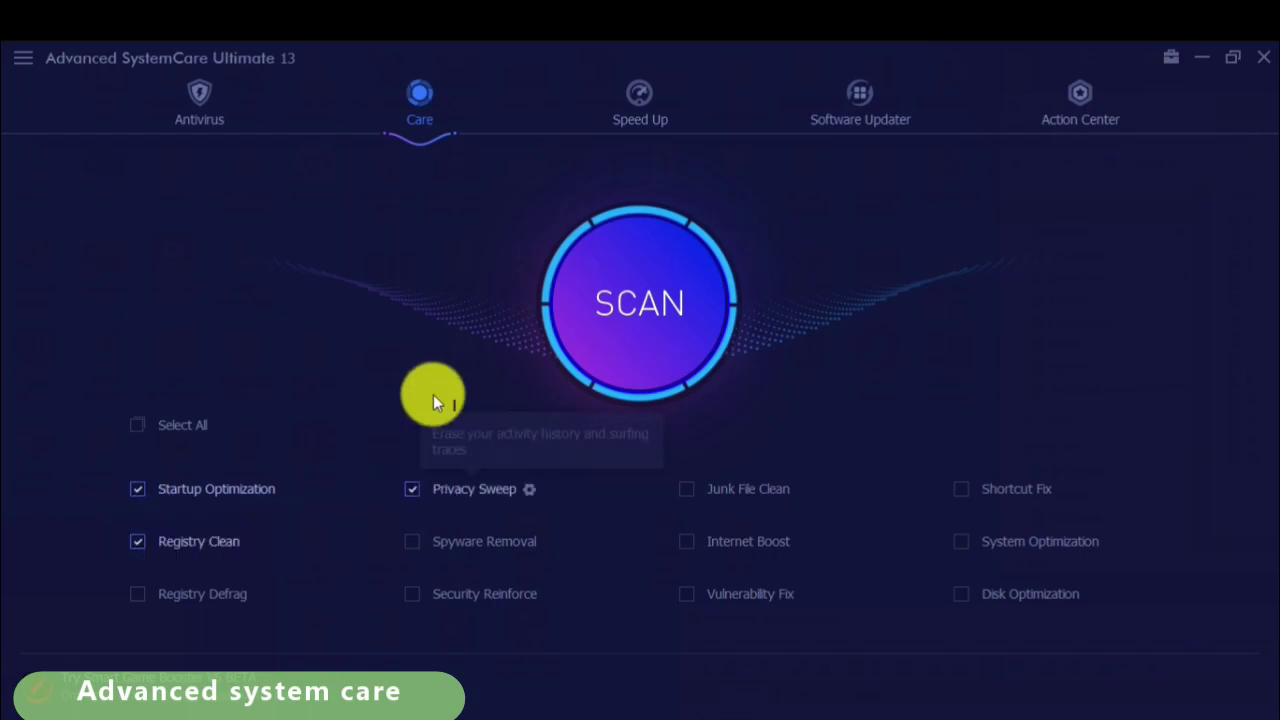
{"action": "left_click", "coordinate": [139, 540]}
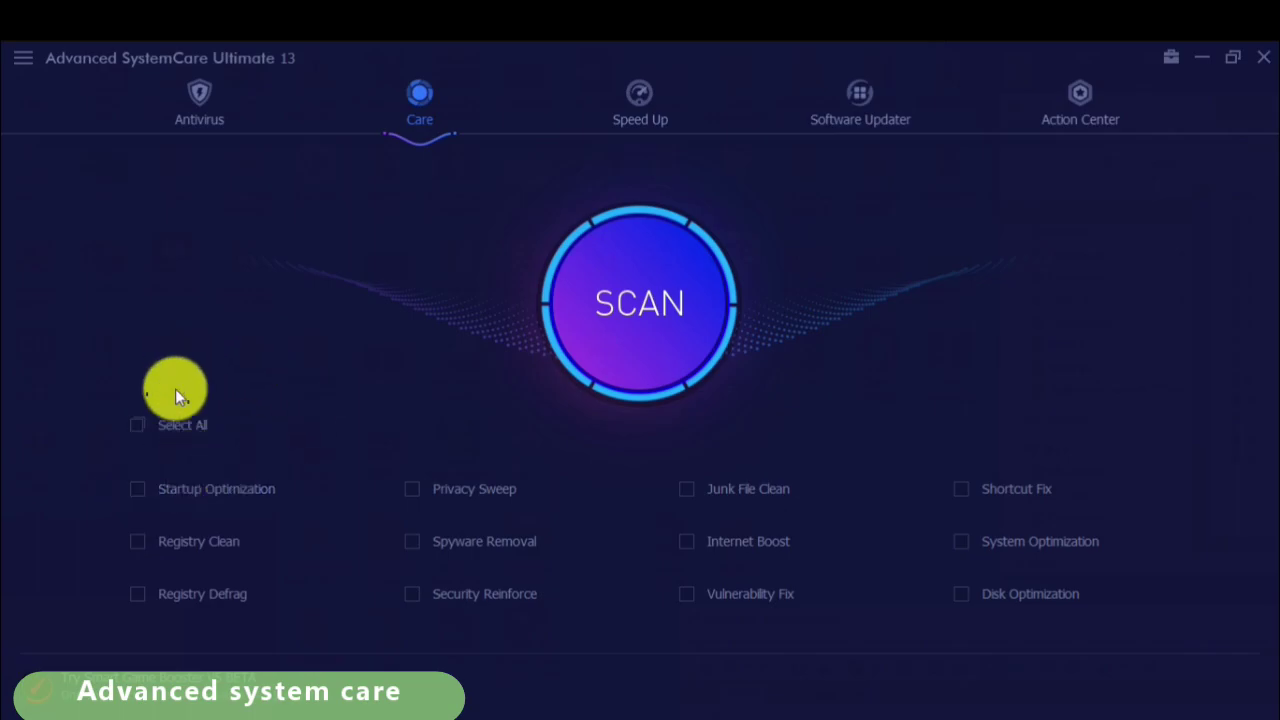
{"action": "left_click", "coordinate": [140, 426]}
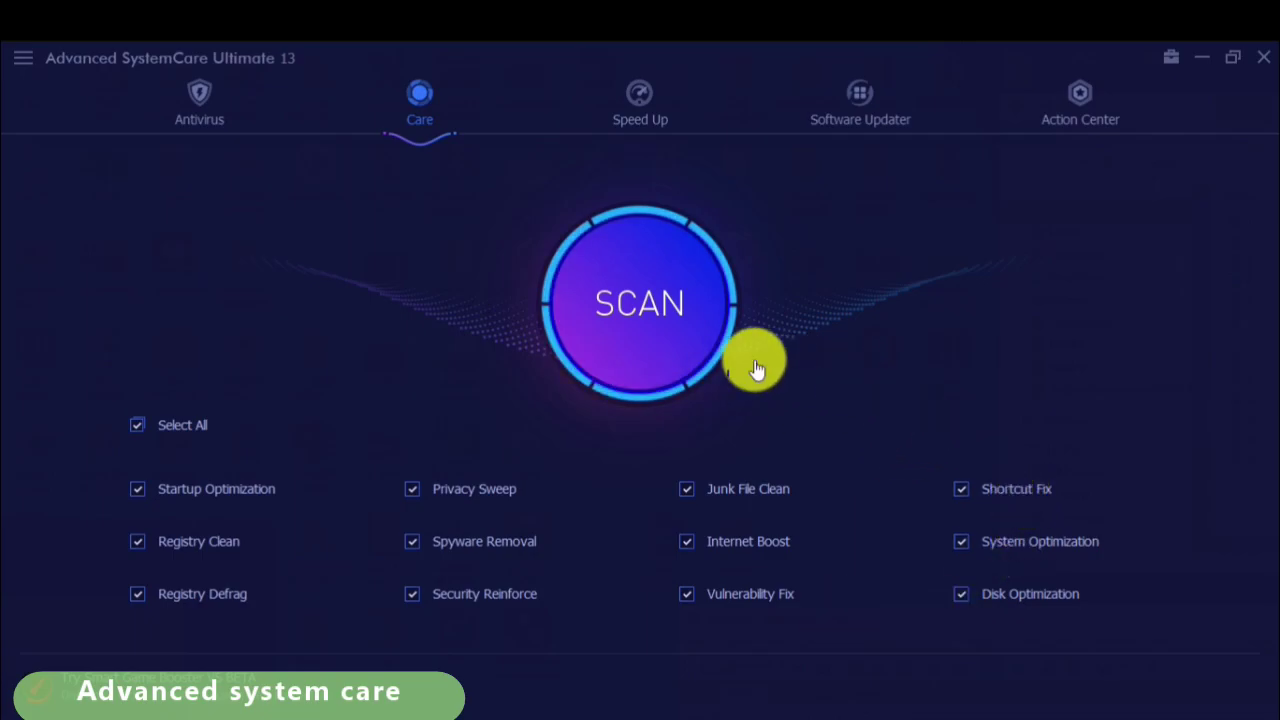
- Run the care scan to a 4139-item summary and dismiss the Chrome privacy traces warning
{"action": "left_click", "coordinate": [662, 338]}
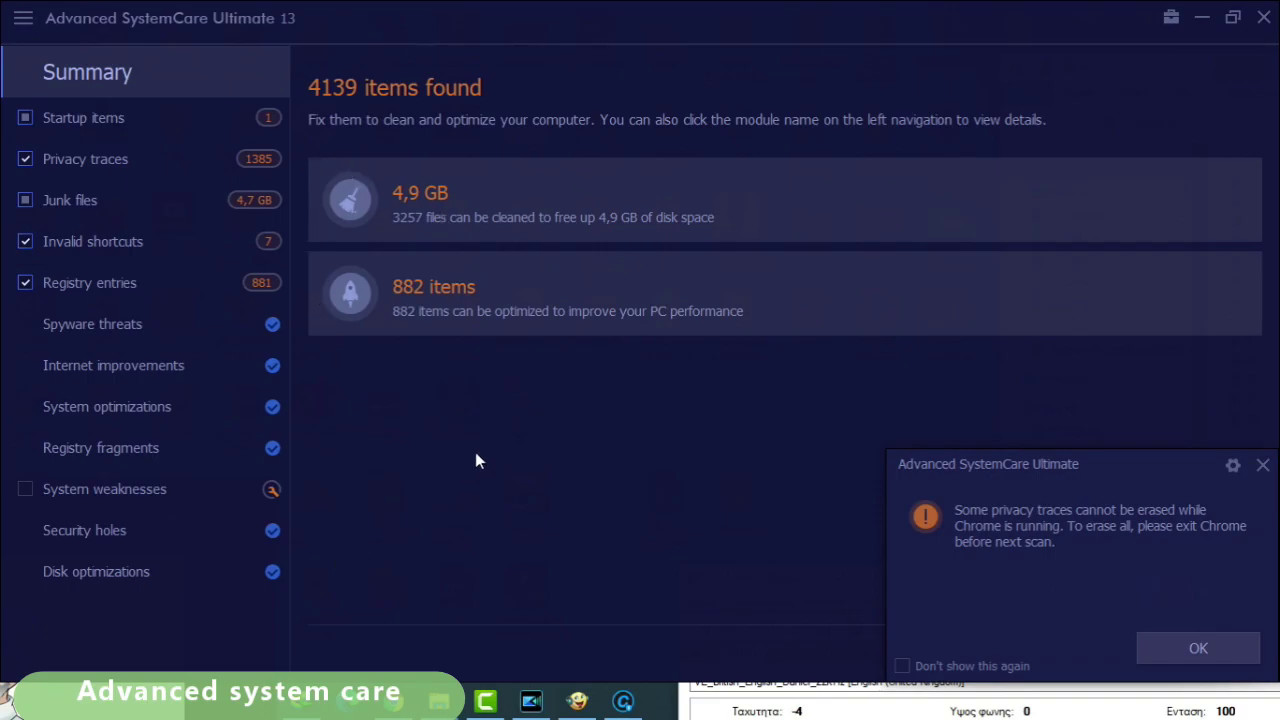
{"action": "left_click", "coordinate": [1204, 651]}
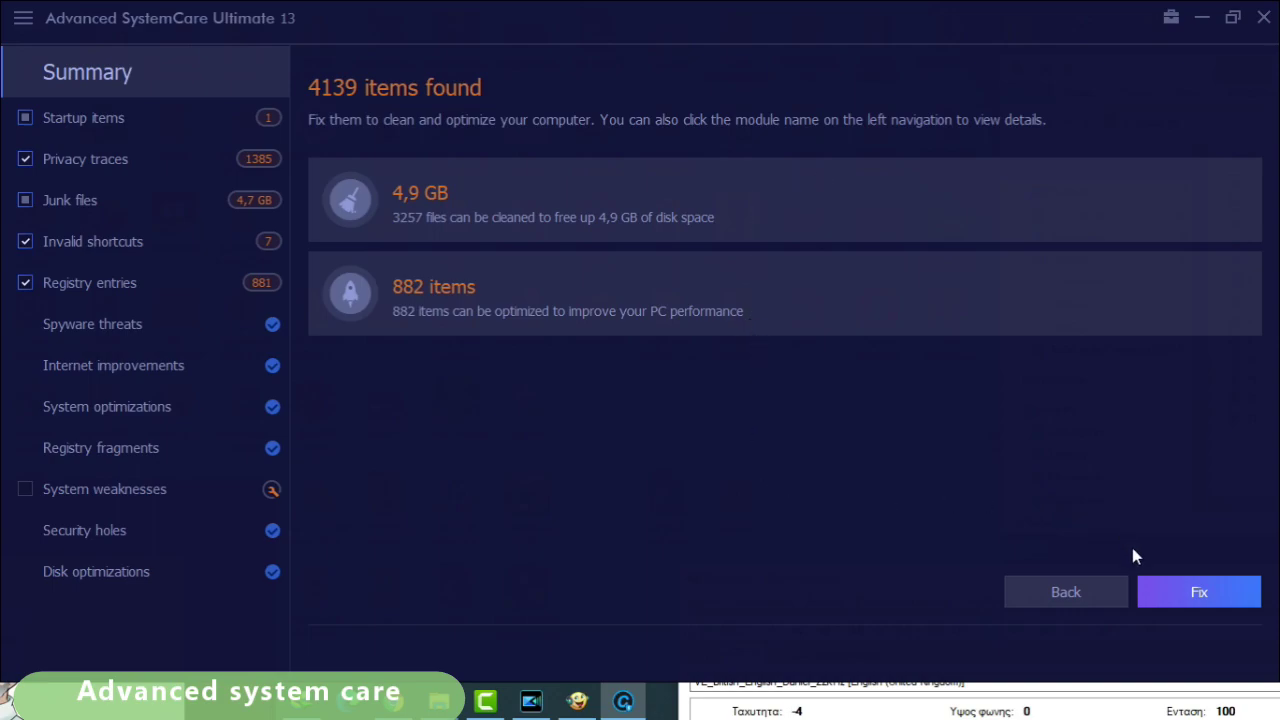
- Fix the 4.9 GB of junk and 882 optimizable items from the scan summary
{"action": "left_click", "coordinate": [1170, 592]}
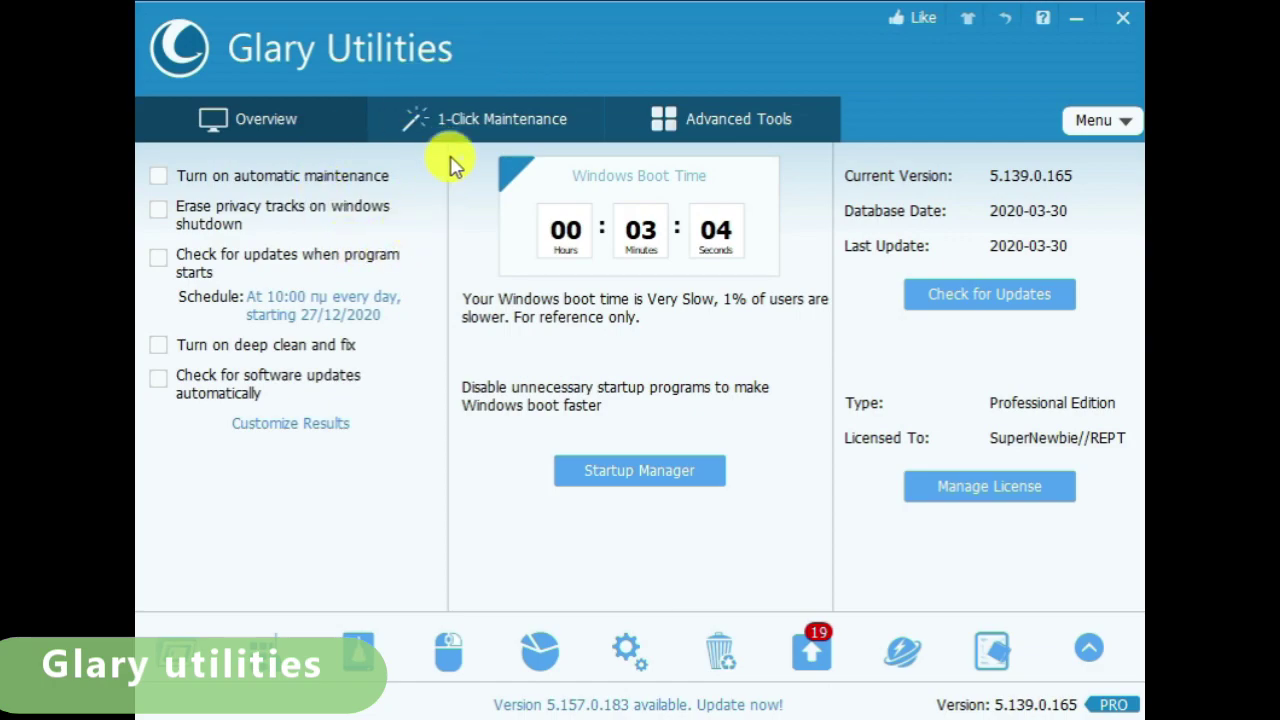
- Include Registry Cleaner, Shortcuts Fixer, Spyware Remover and Temporary Files Cleaner in 1-Click Maintenance
{"action": "left_click", "coordinate": [474, 137]}
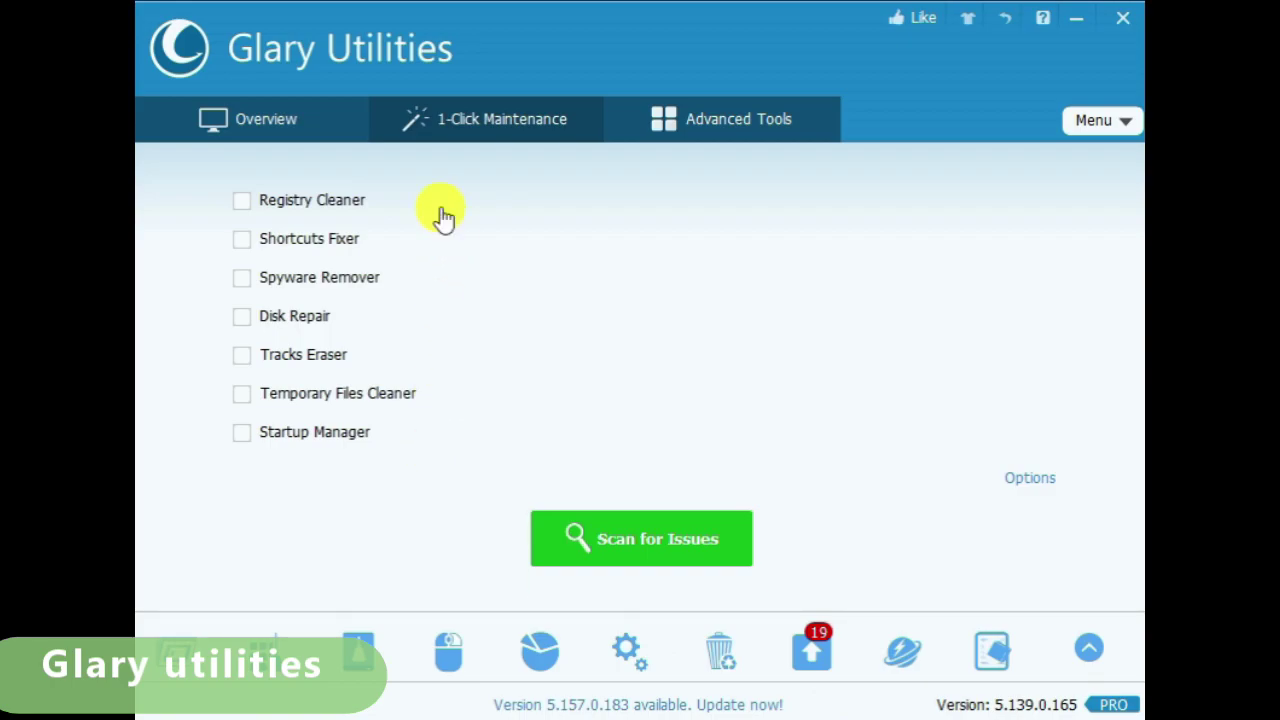
{"action": "left_click", "coordinate": [244, 203]}
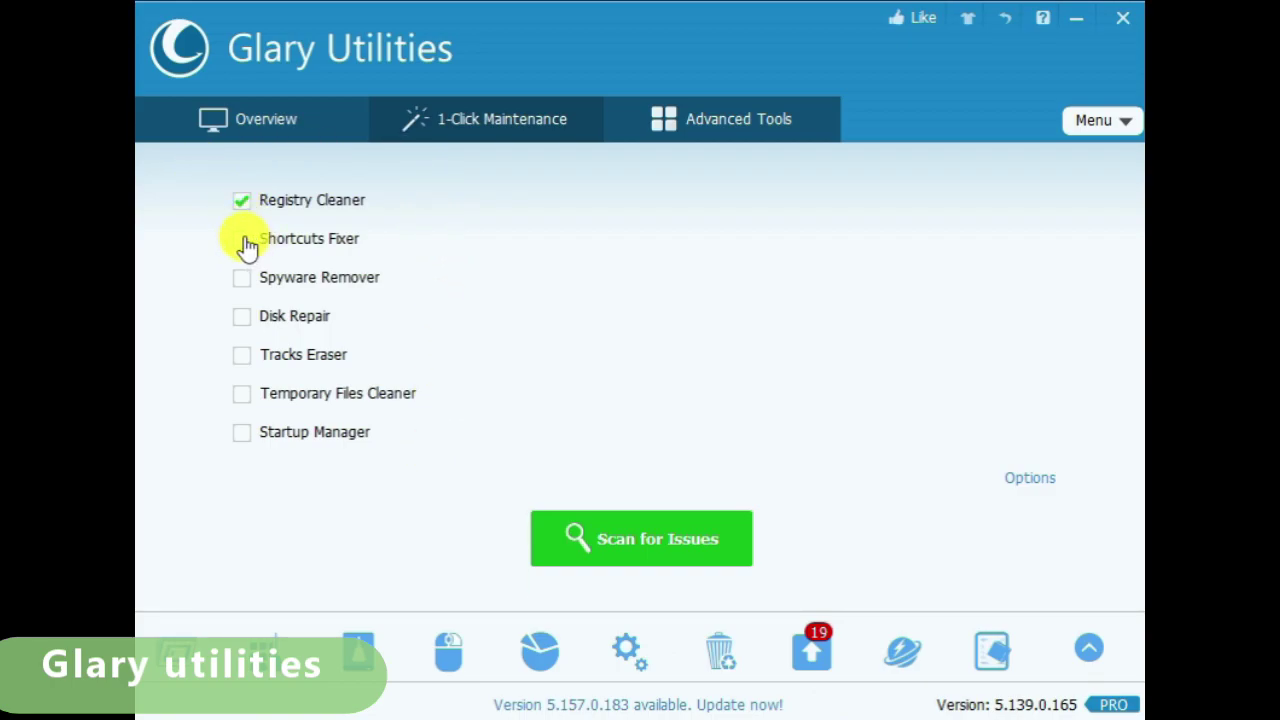
{"action": "left_click", "coordinate": [242, 240]}
{"action": "left_click", "coordinate": [242, 278]}
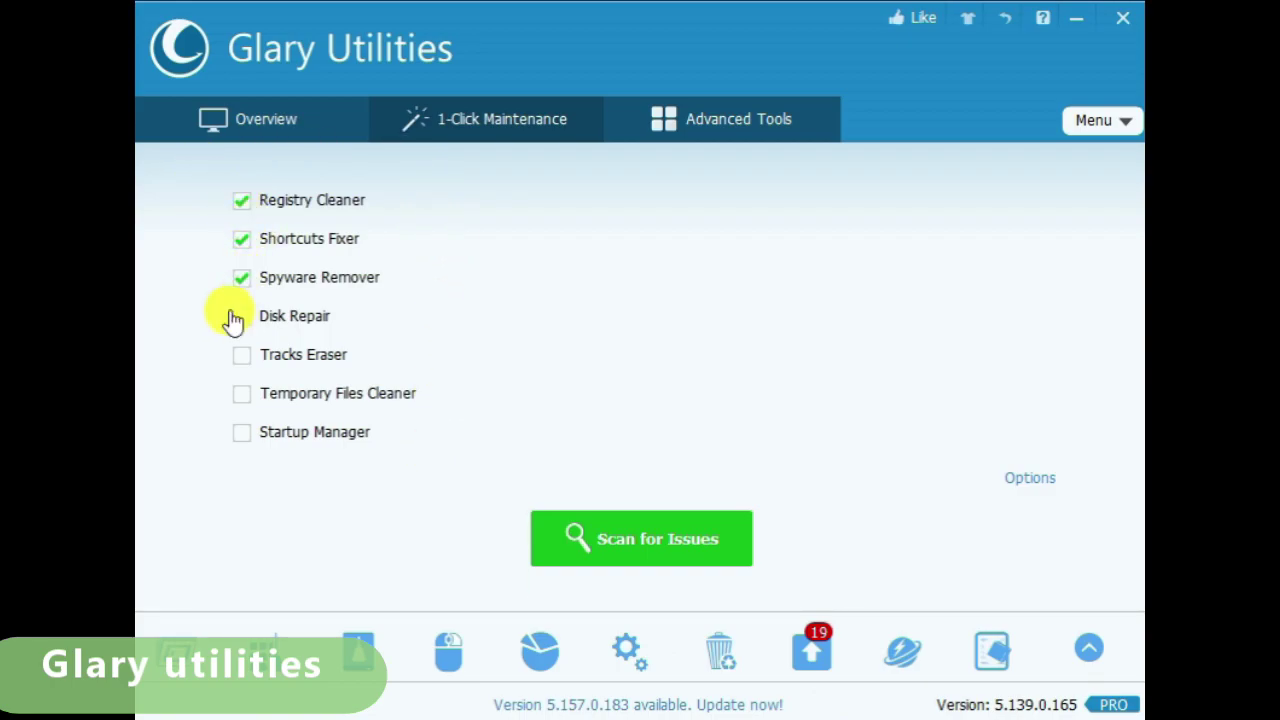
{"action": "left_click", "coordinate": [240, 400]}
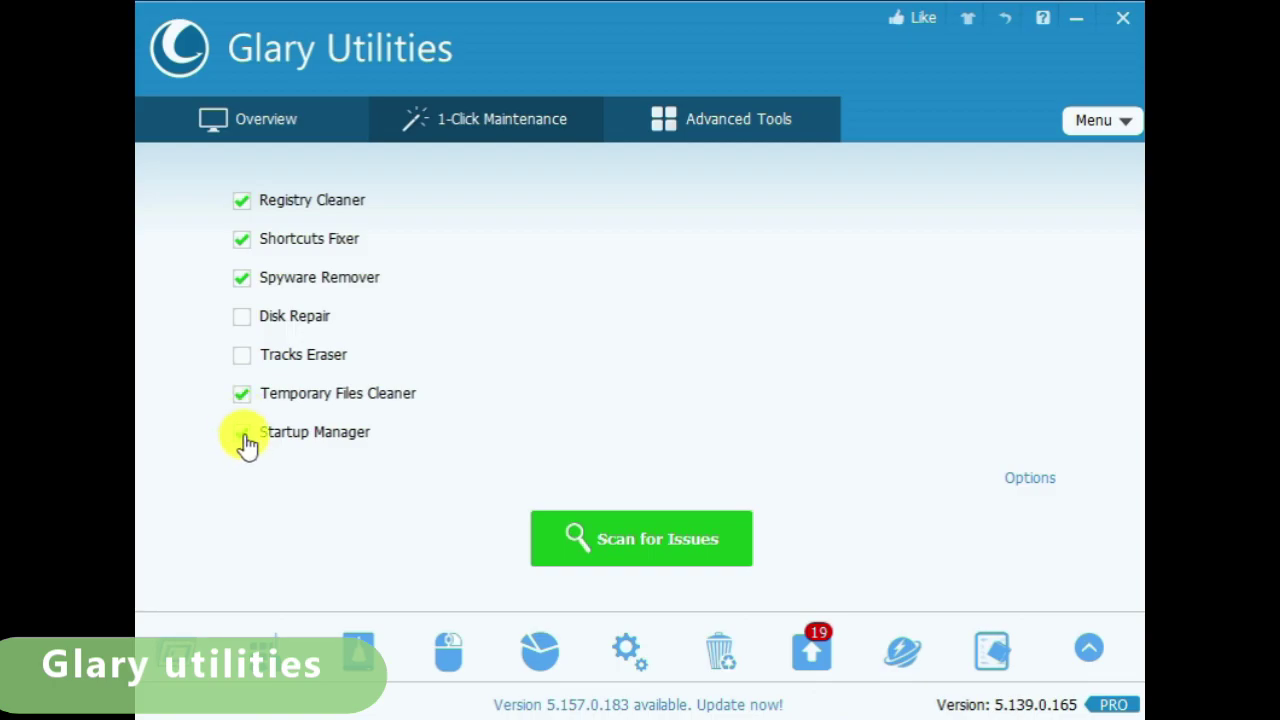
- Scan for issues to fix registry and shortcut problems, then show the Advanced Tools list
{"action": "left_click", "coordinate": [740, 553]}
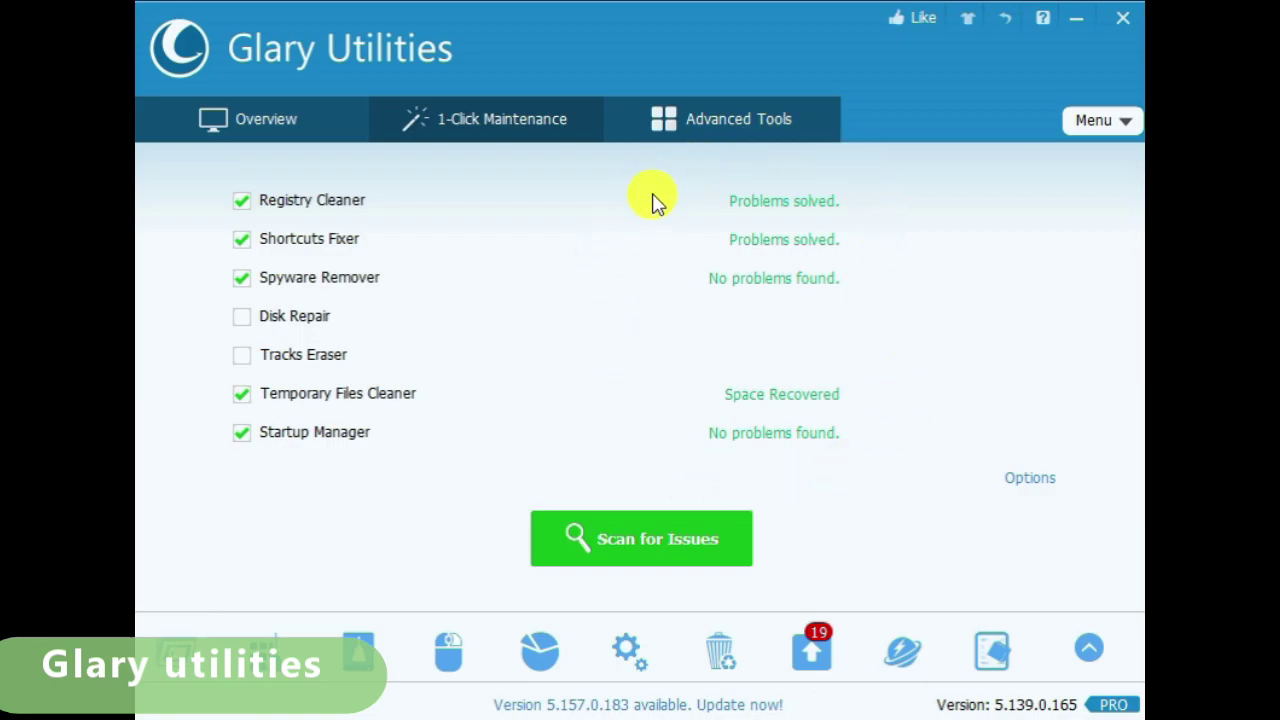
{"action": "left_click", "coordinate": [686, 136]}
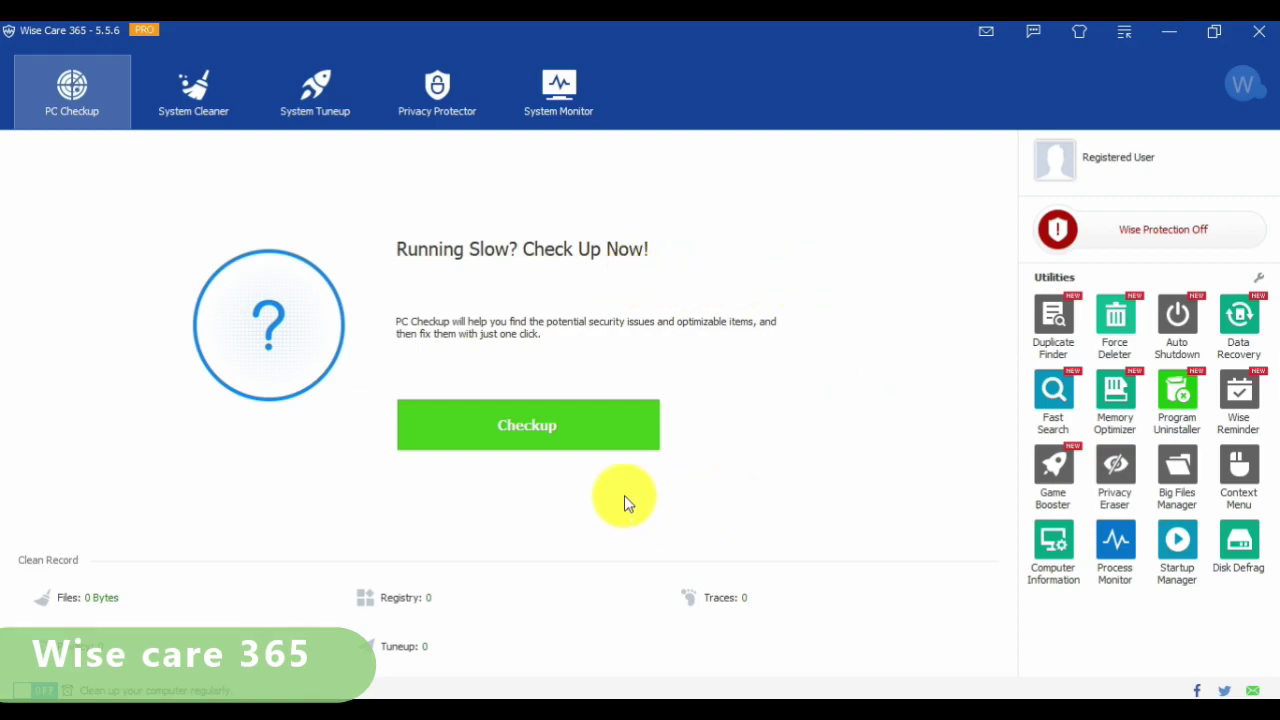
- Run the PC checkup, finding 395 issues including 916.49 MB useless files and 99 registry entries
{"action": "left_click", "coordinate": [595, 435]}
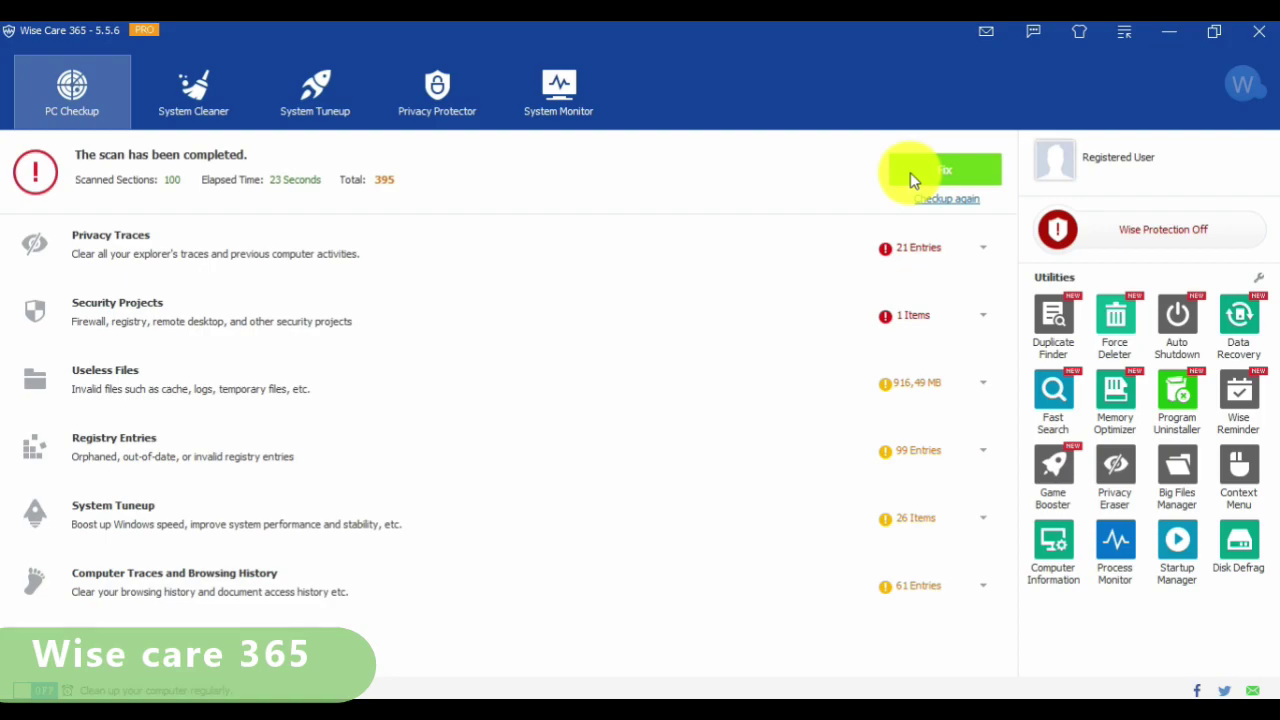
- Fix all 395 checkup issues across privacy traces, security, useless files, registry and tuneup
{"action": "left_click", "coordinate": [910, 177]}
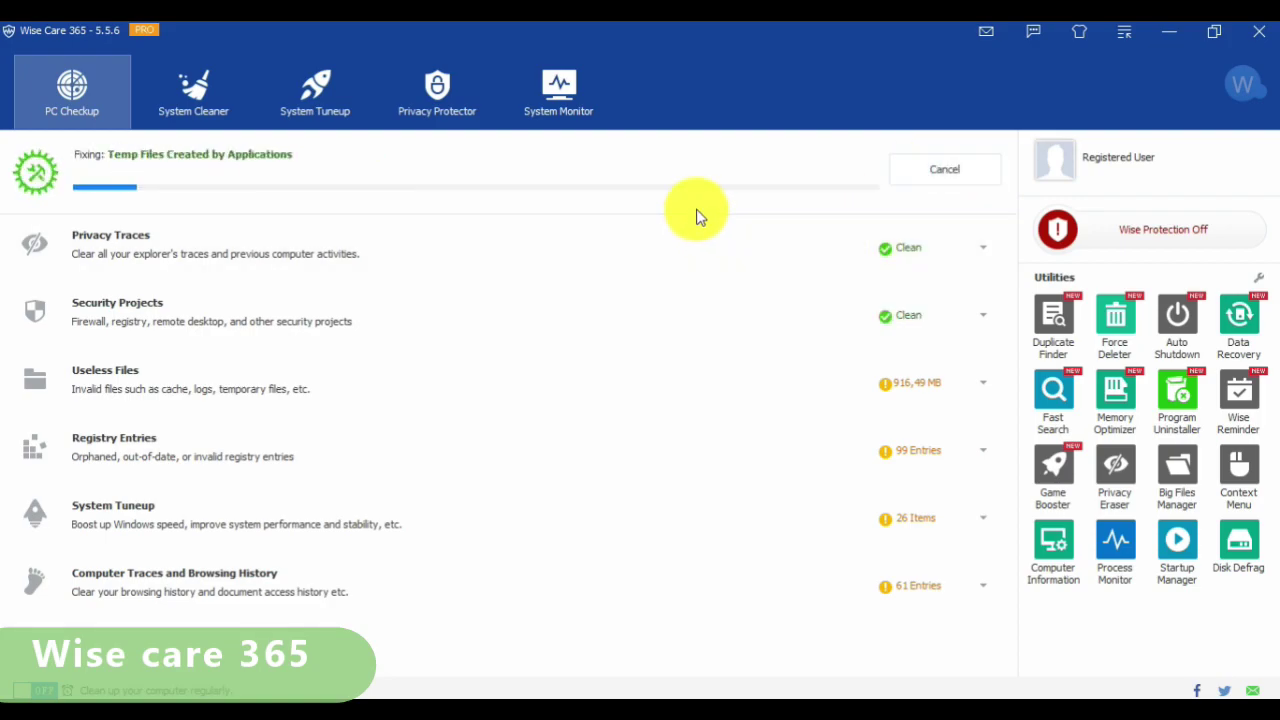